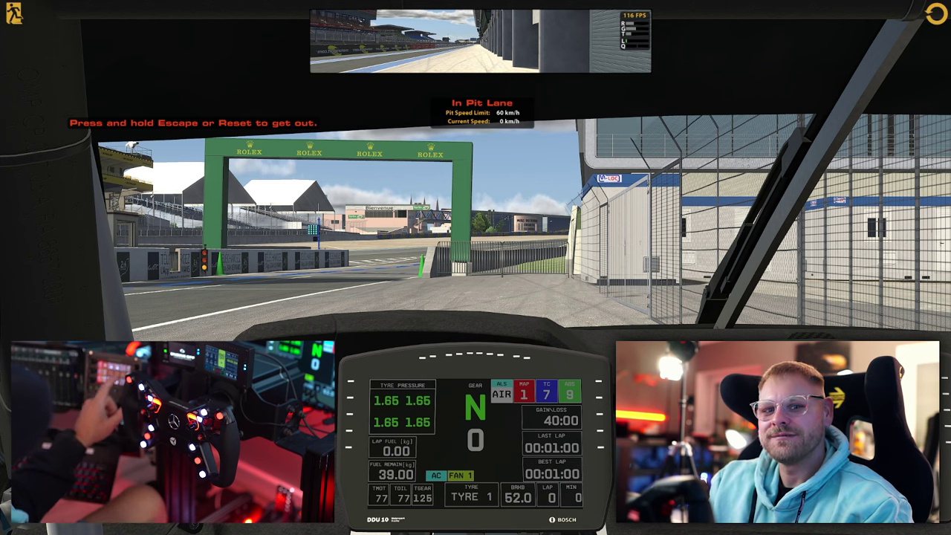
- Switch to SimHub, open the Cube Controls wheel's Buttons lighting profile in the LED editor and reposition the editor window
key(Escape)
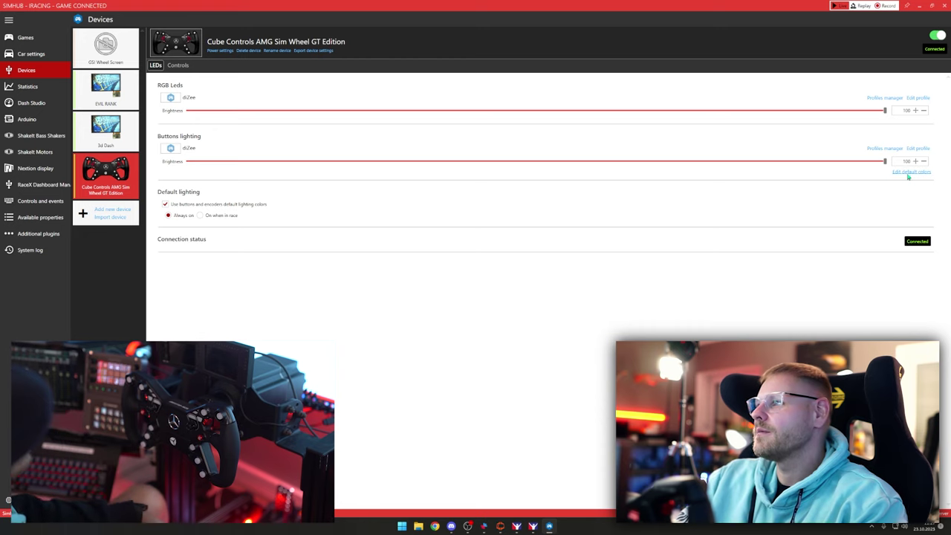
click(917, 149)
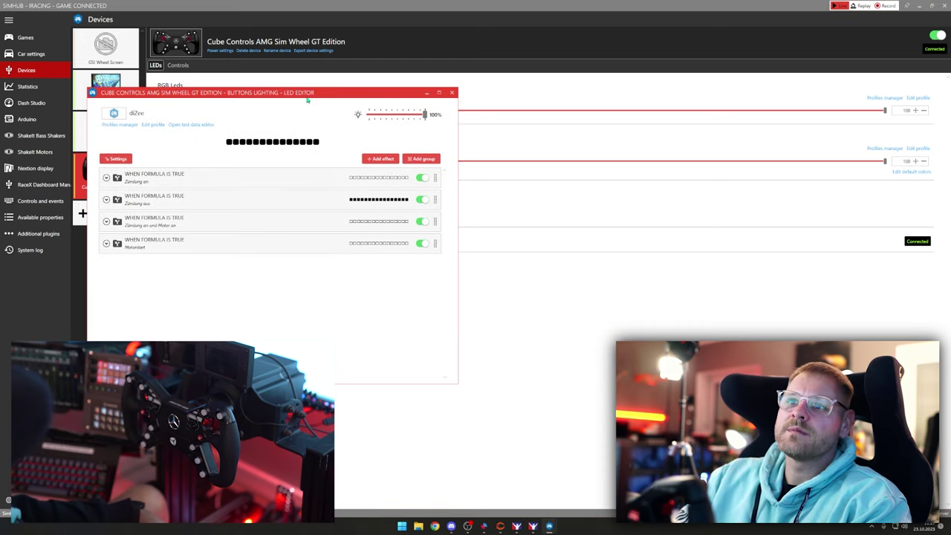
drag(296, 97, 559, 124)
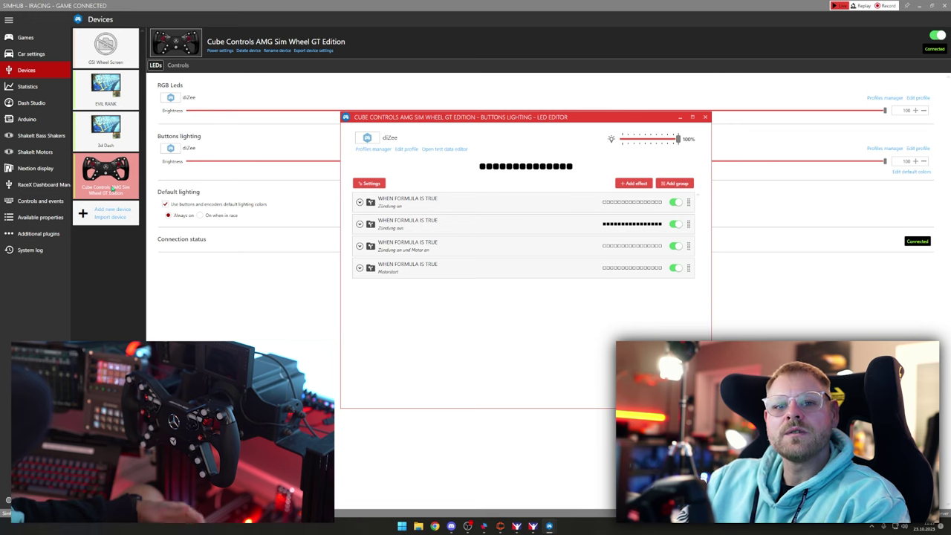
drag(659, 124, 601, 107)
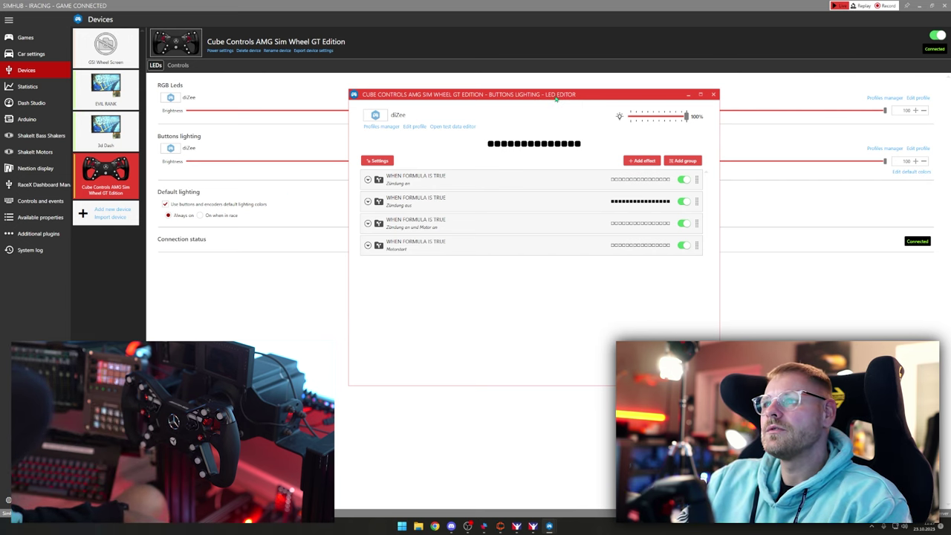
drag(556, 99, 528, 99)
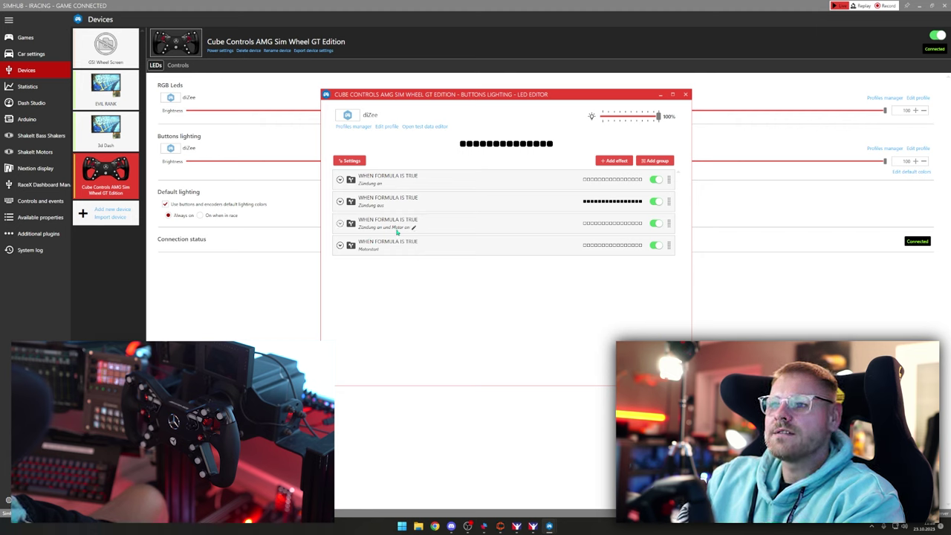
- Inspect the "Zündung aus" group's brightness effect and the settings of the static effect inside it
click(339, 202)
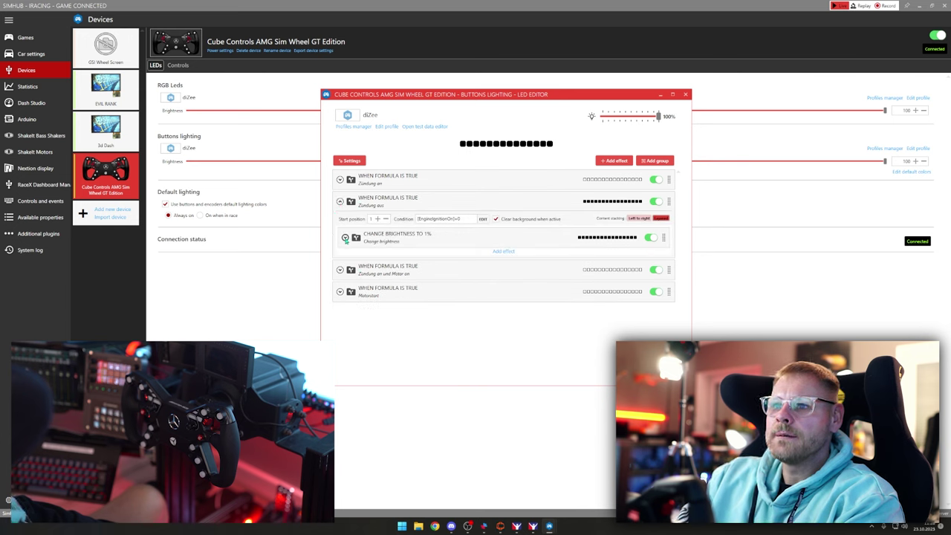
click(345, 237)
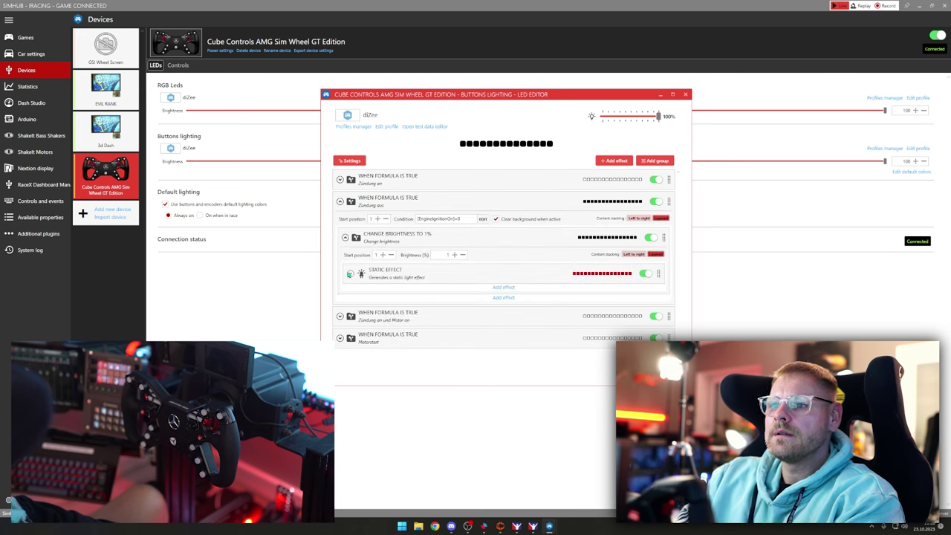
click(350, 274)
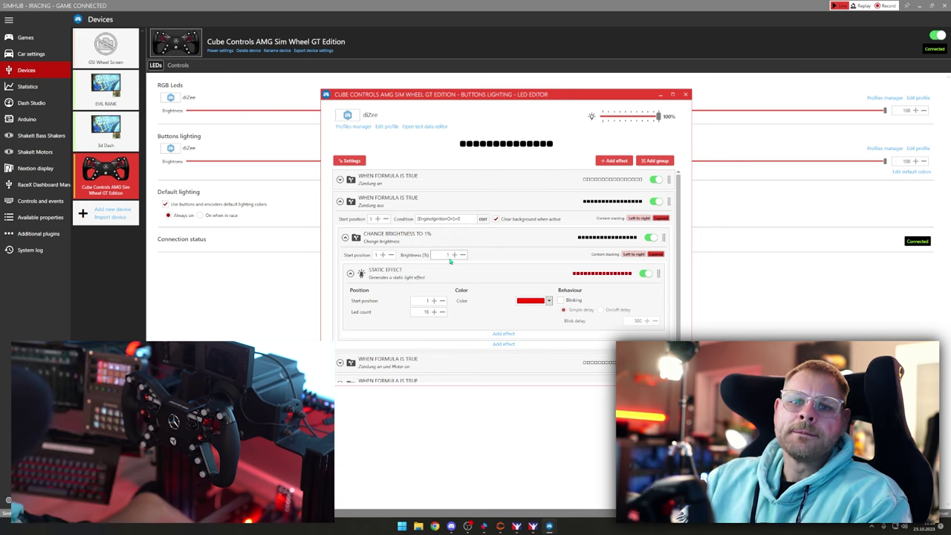
click(345, 239)
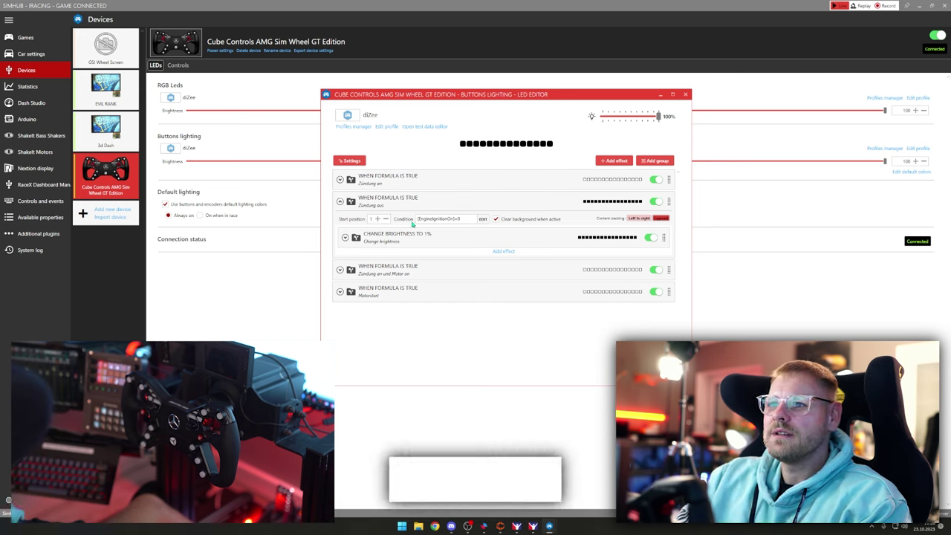
- Review the "Zündung aus" group's condition formula and search the available properties for "engin"
click(482, 219)
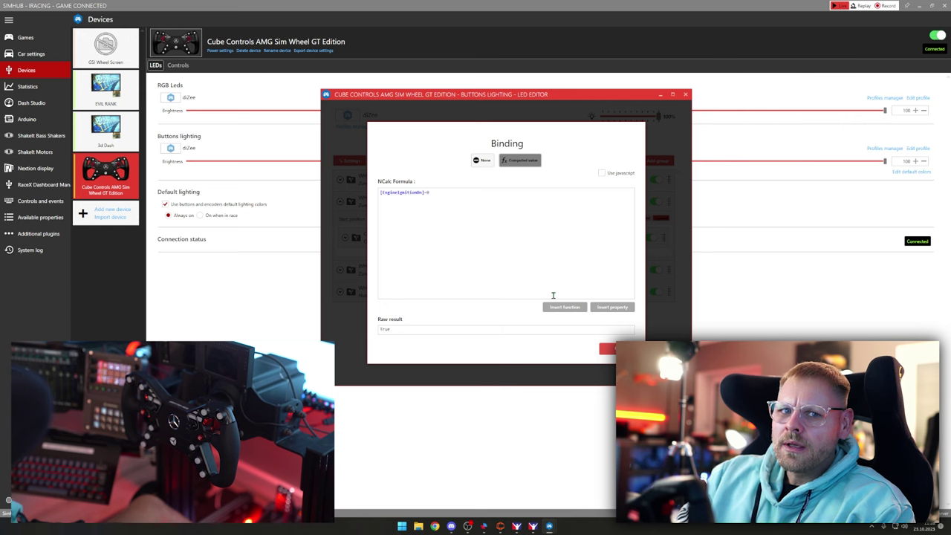
click(608, 309)
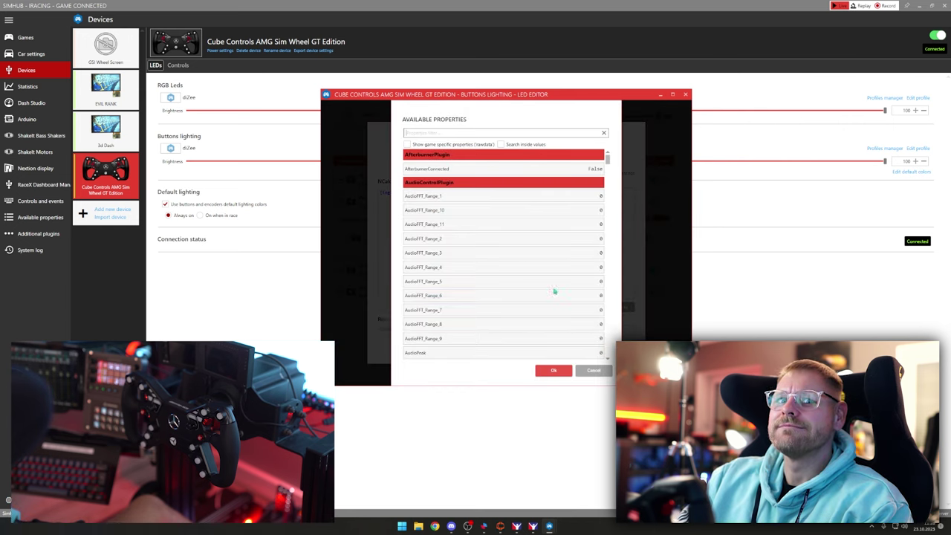
scroll(541, 245, down, 10)
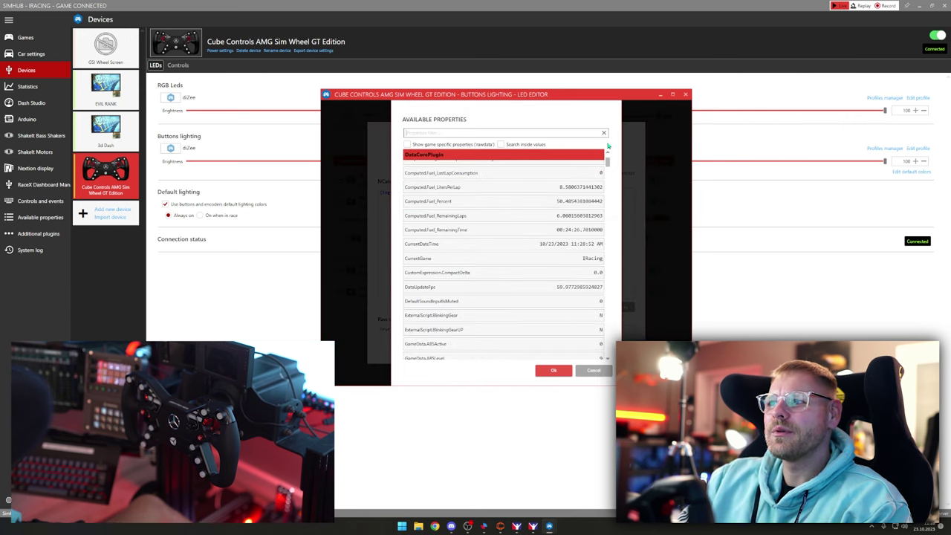
drag(610, 167, 542, 131)
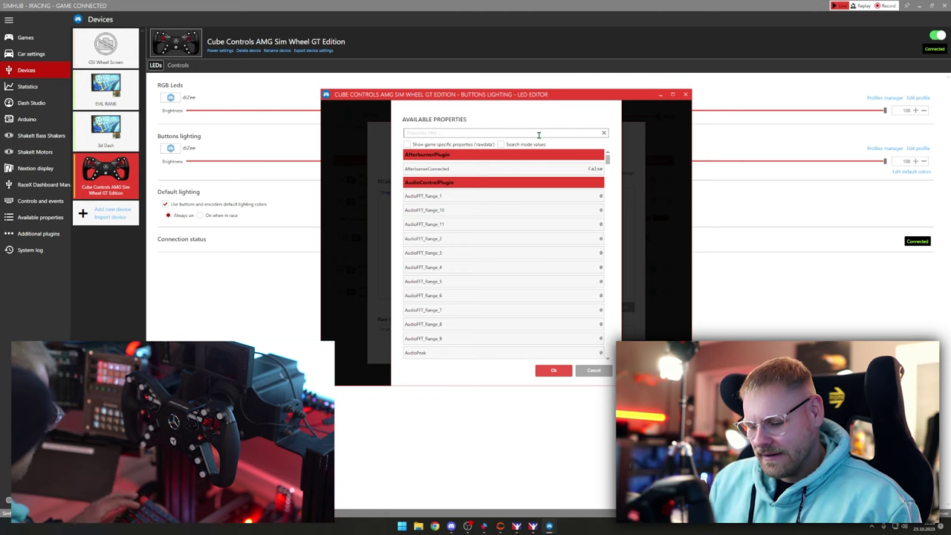
text(mgin)
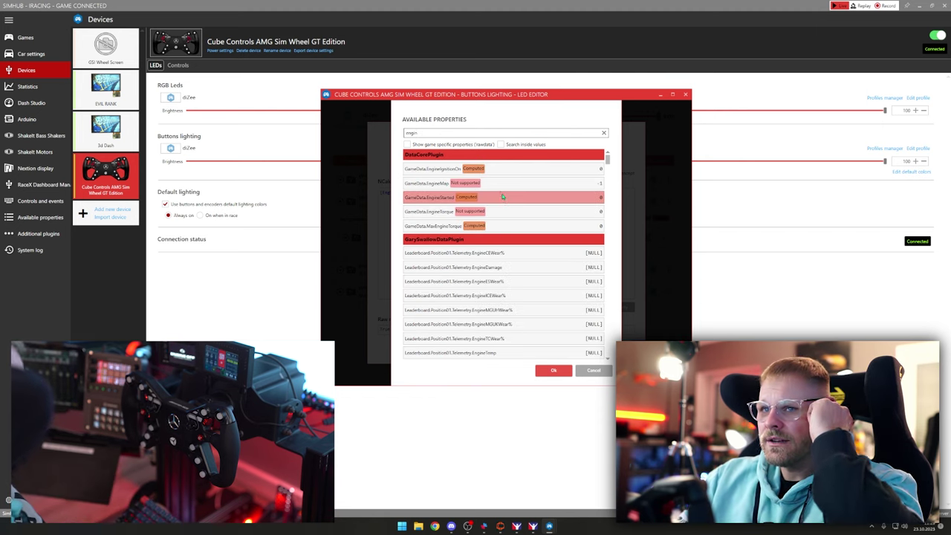
click(438, 170)
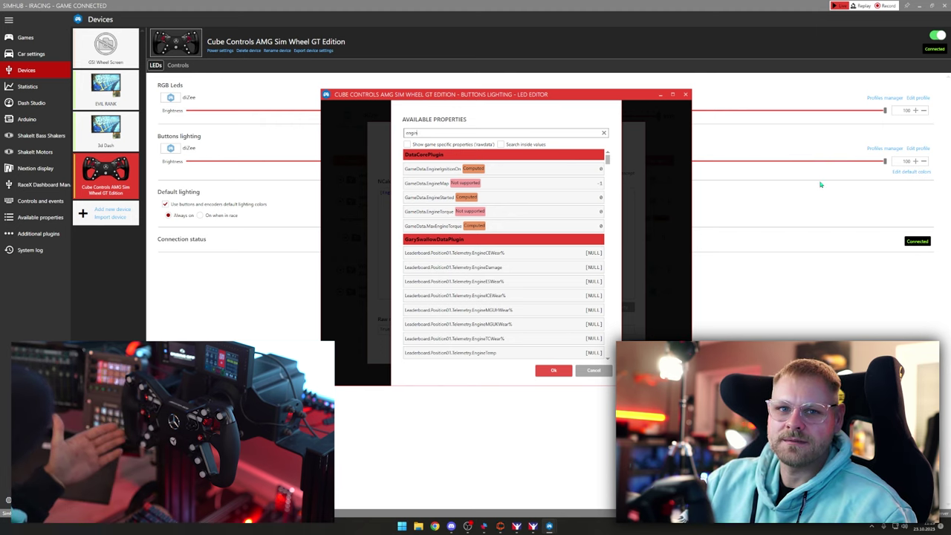
click(594, 370)
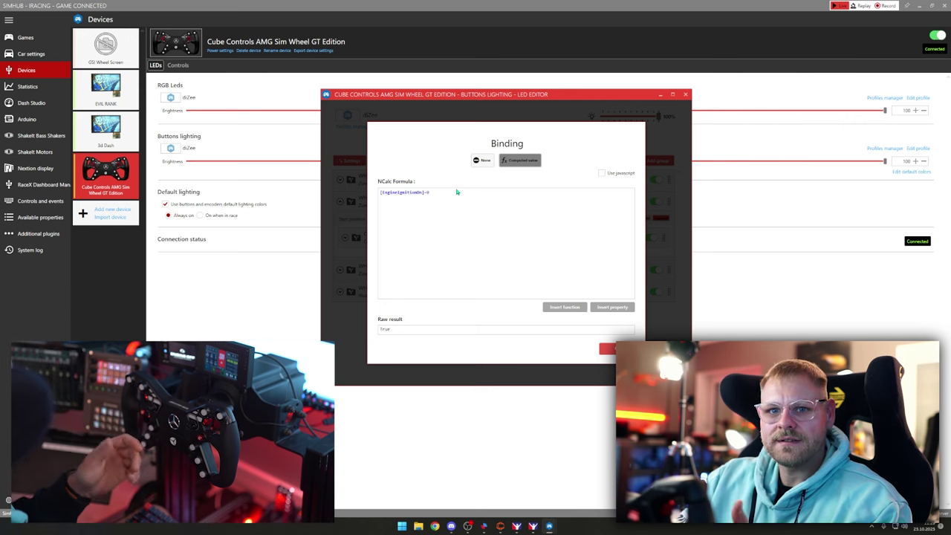
click(612, 349)
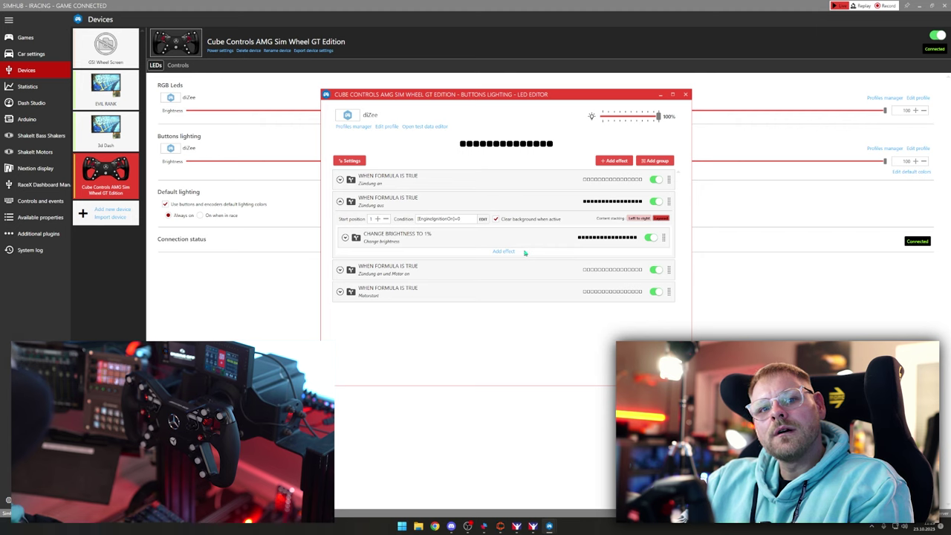
click(340, 202)
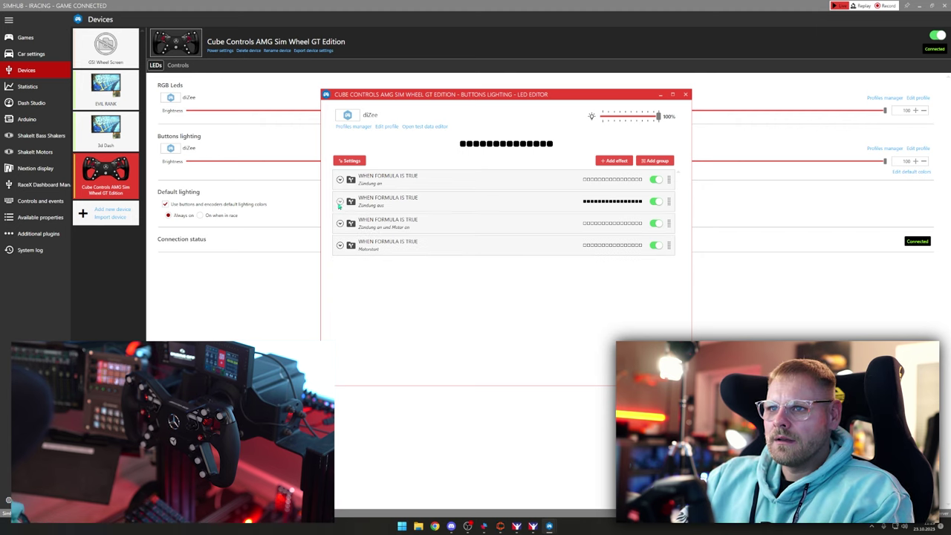
- Review the contents of the "Zündung an" group and the condition and brightness effects of the "Zündung an und Motor an" group
click(340, 180)
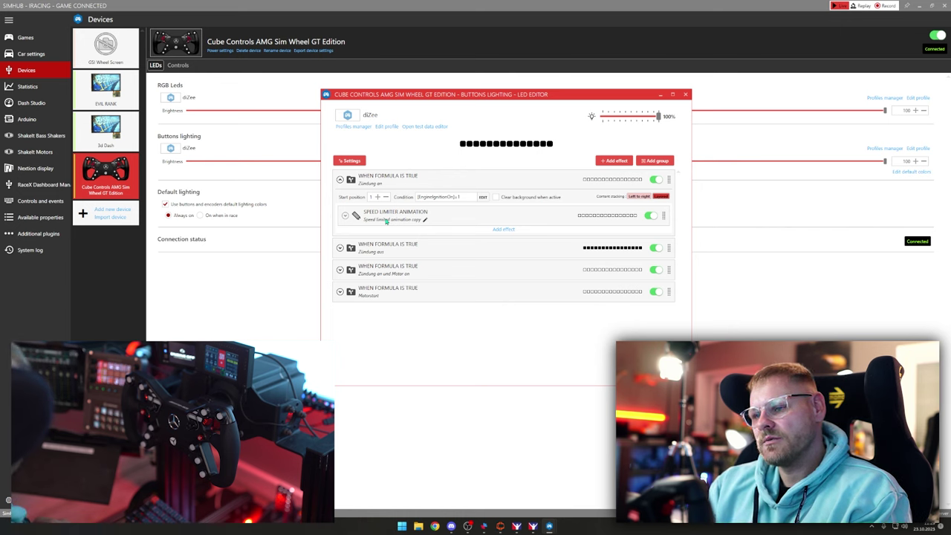
click(339, 179)
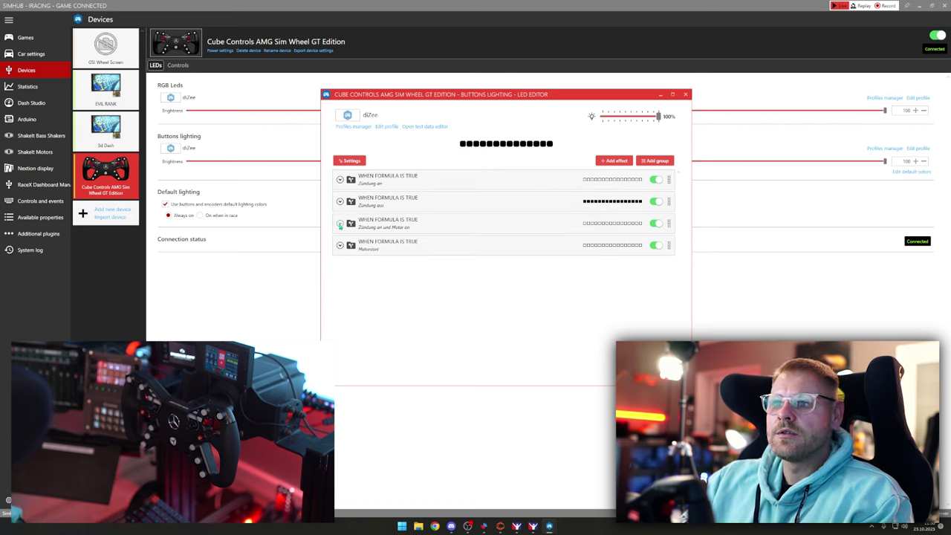
click(340, 223)
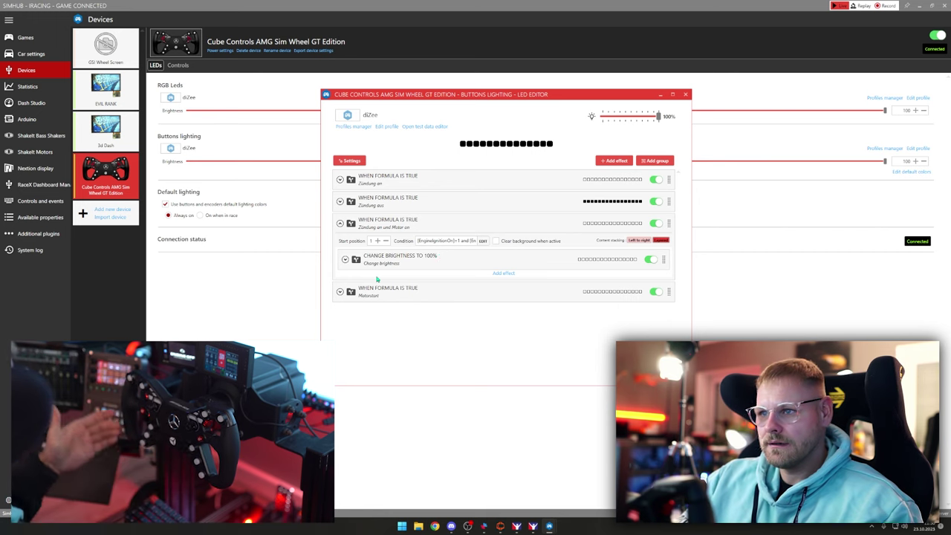
click(483, 241)
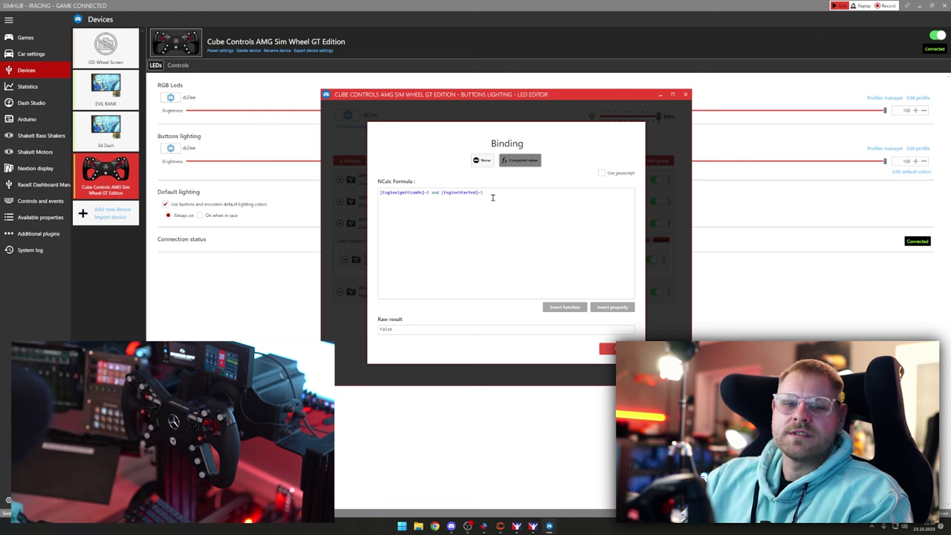
click(608, 349)
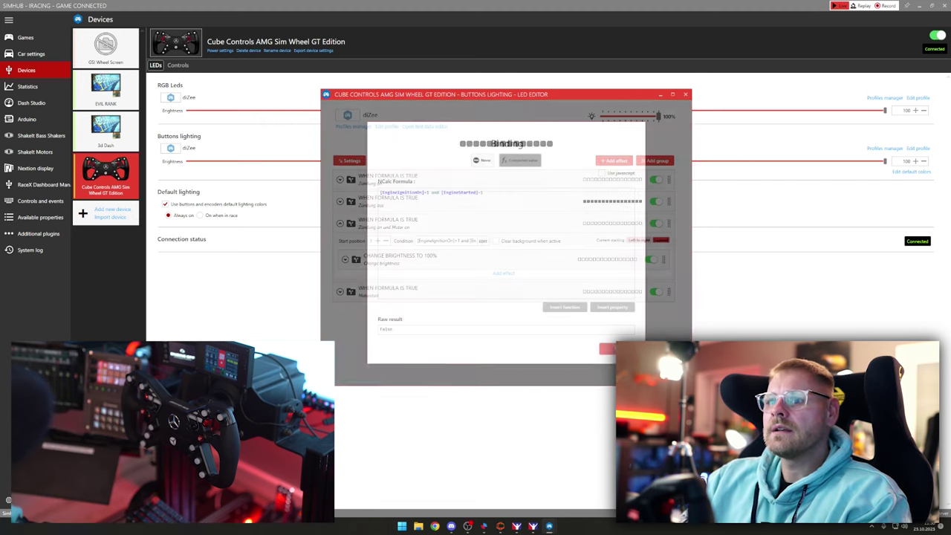
click(345, 260)
scroll(428, 262, down, 1)
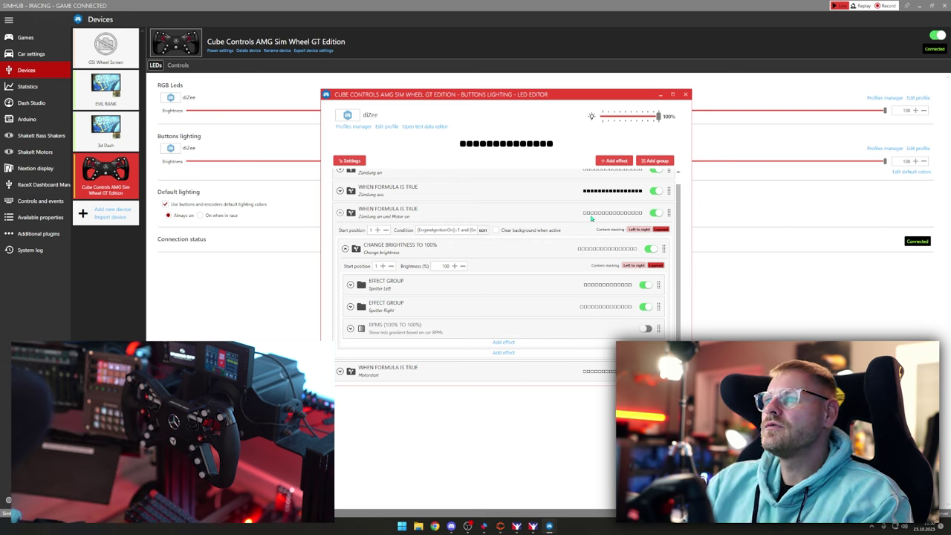
- Browse the available effects down to the custom formulas section, and leave the list without adding an effect
click(613, 164)
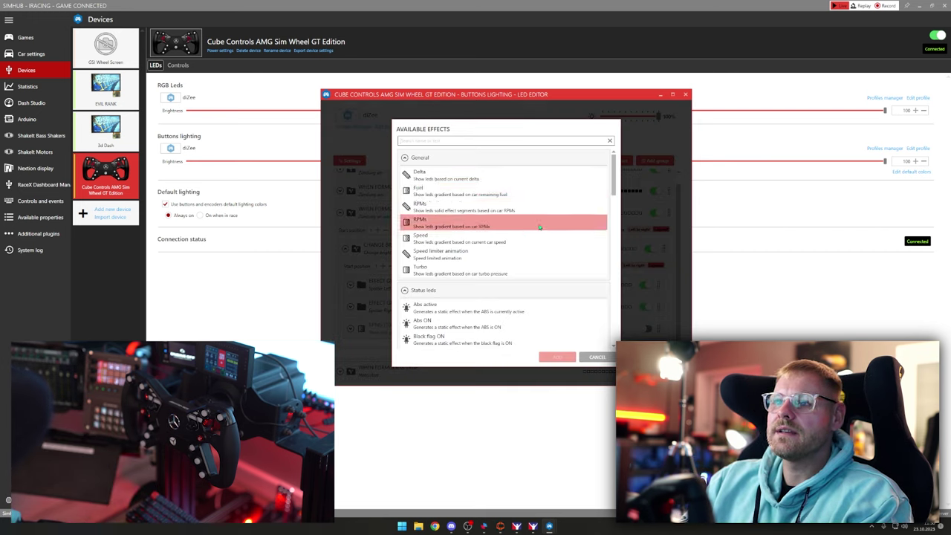
scroll(529, 223, down, 3)
scroll(526, 235, down, 2)
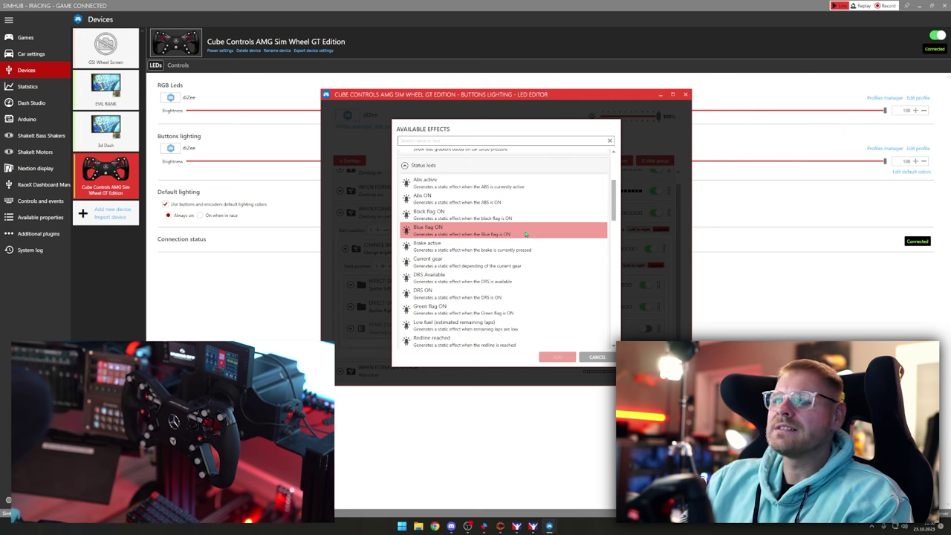
scroll(525, 235, down, 3)
scroll(525, 235, down, 1)
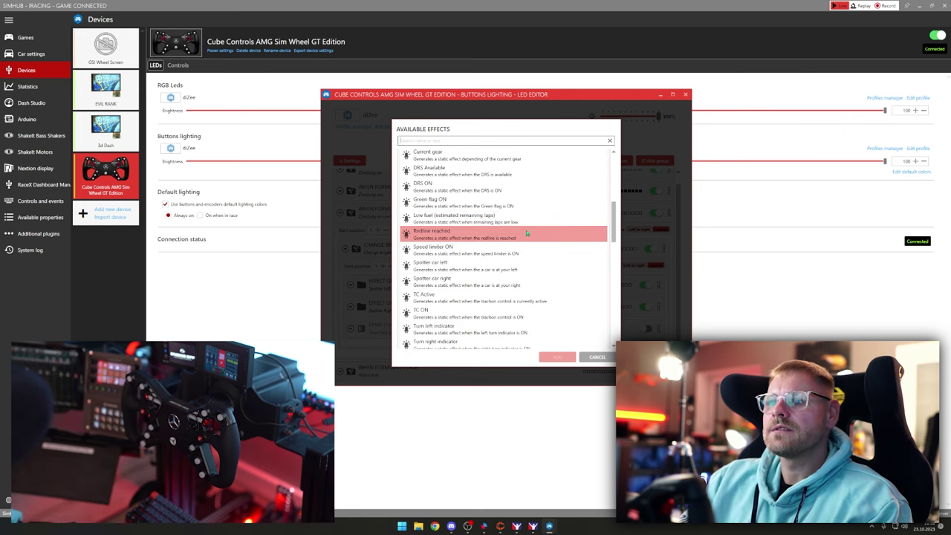
scroll(520, 234, down, 10)
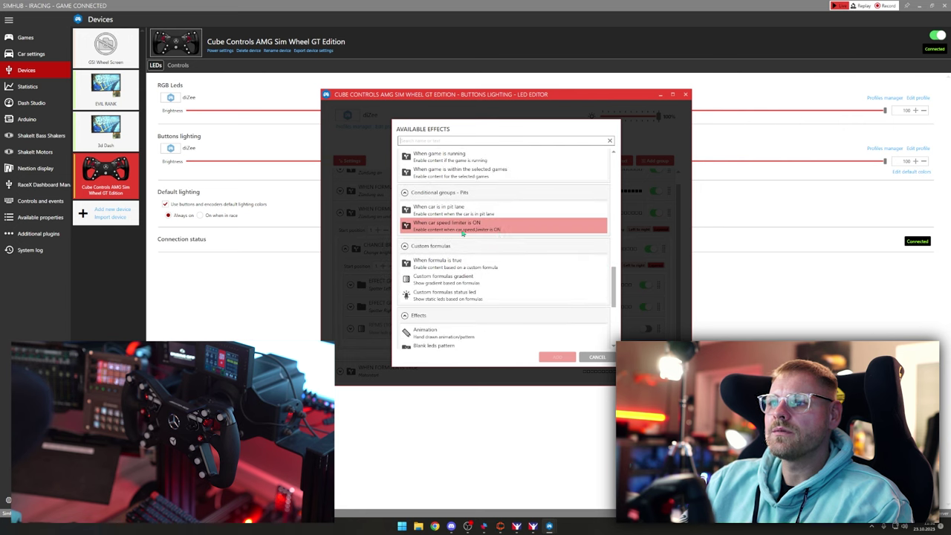
scroll(483, 239, down, 2)
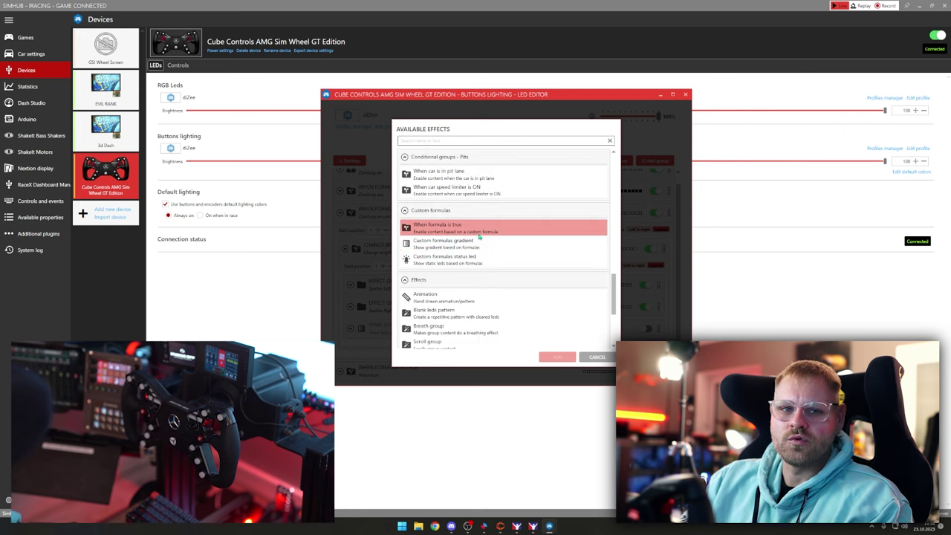
double_click(561, 331)
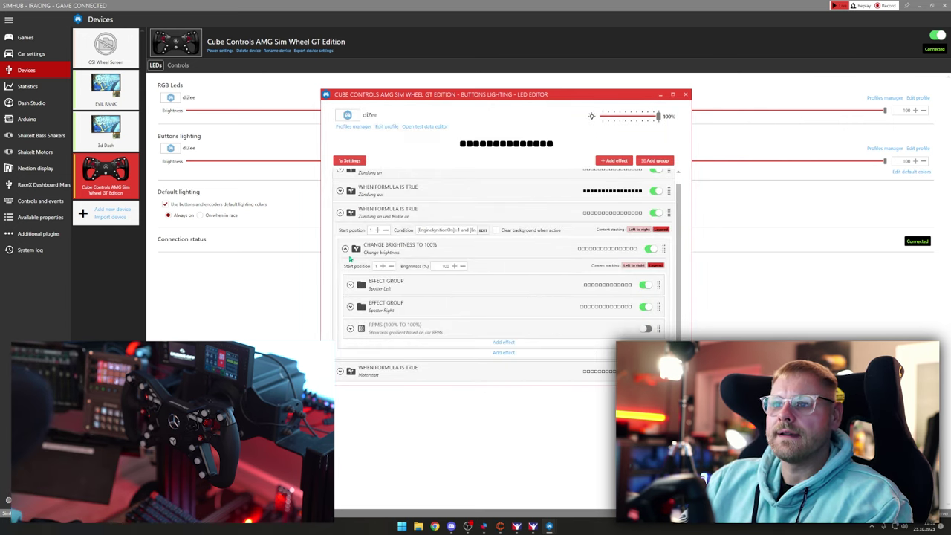
- Examine the "Motorstart" group's condition formula and the settings of its hand-drawn animation
click(339, 214)
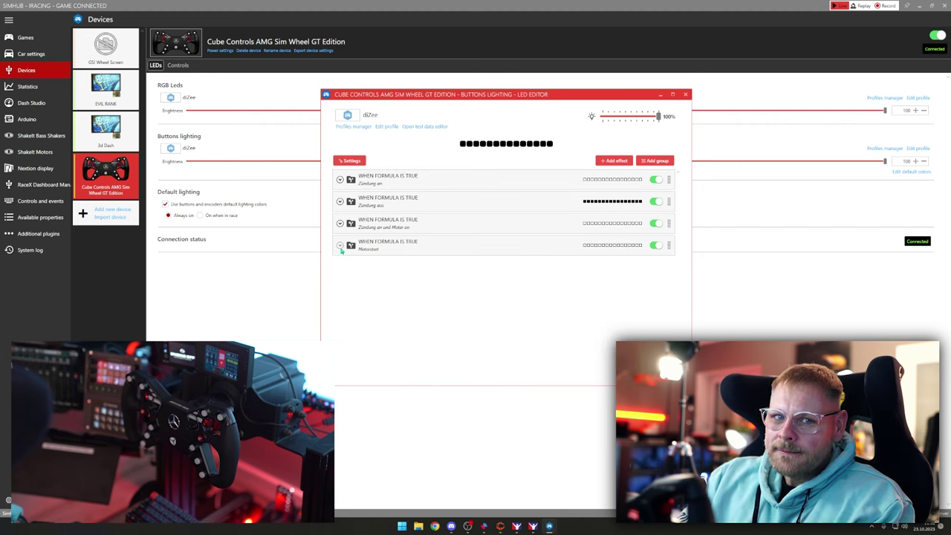
click(339, 246)
click(483, 263)
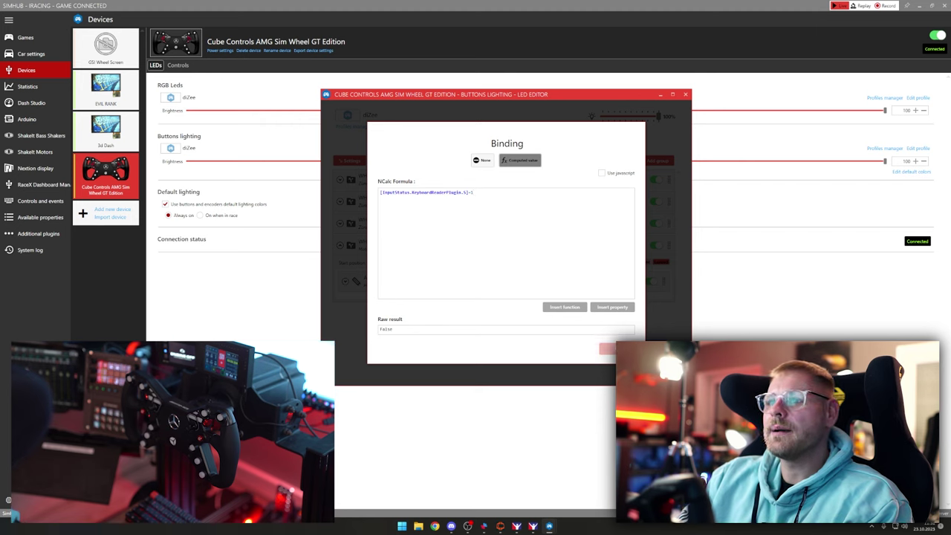
key(Escape)
click(344, 281)
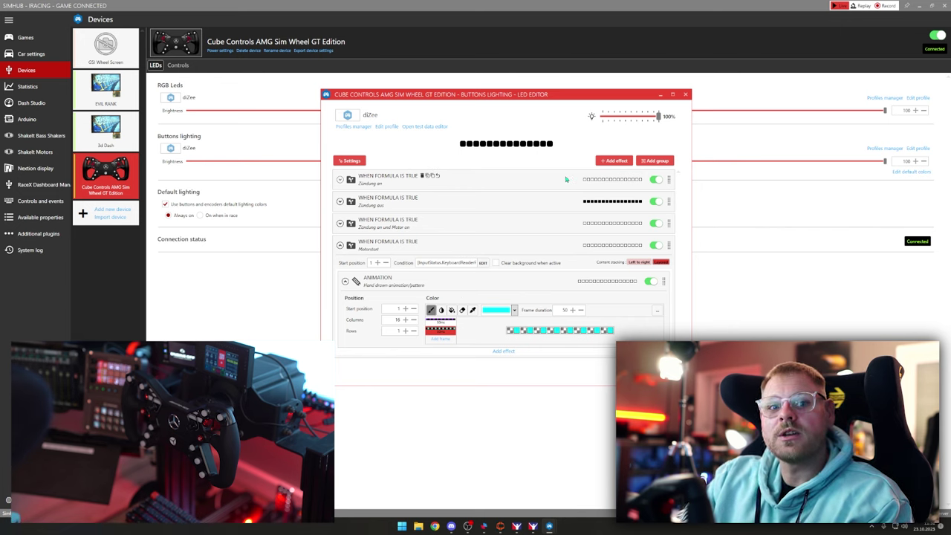
- Leave the LED editor and examine the 3d Dash device's display settings and its control assignments for brightness
key(alt+Tab)
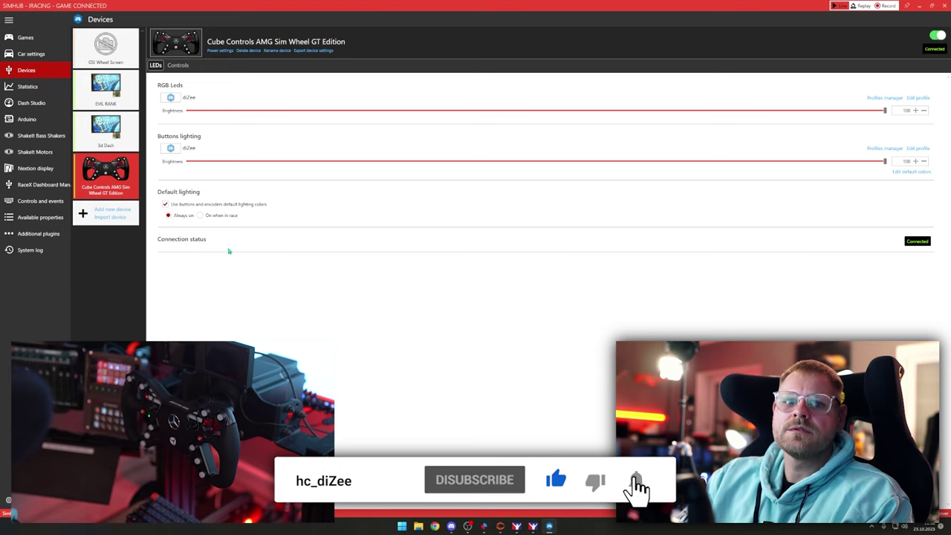
click(125, 145)
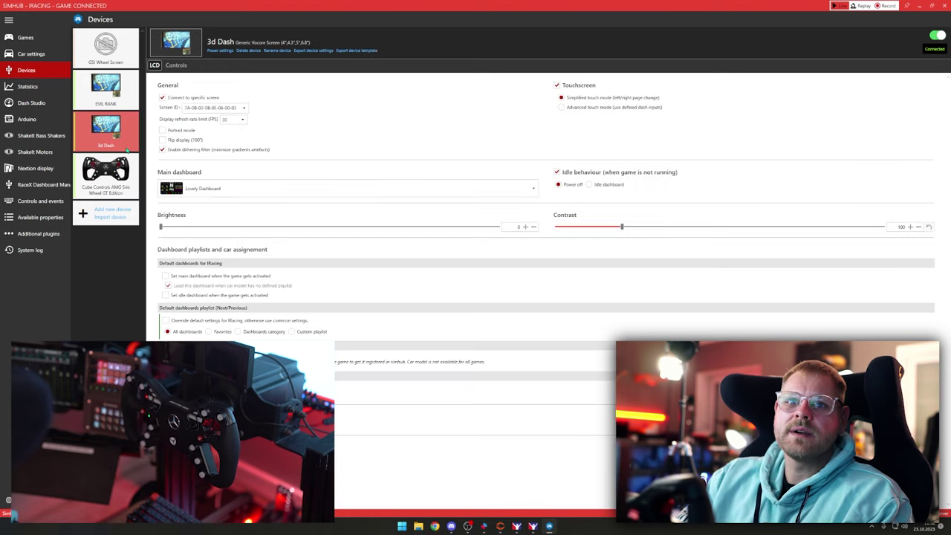
click(178, 65)
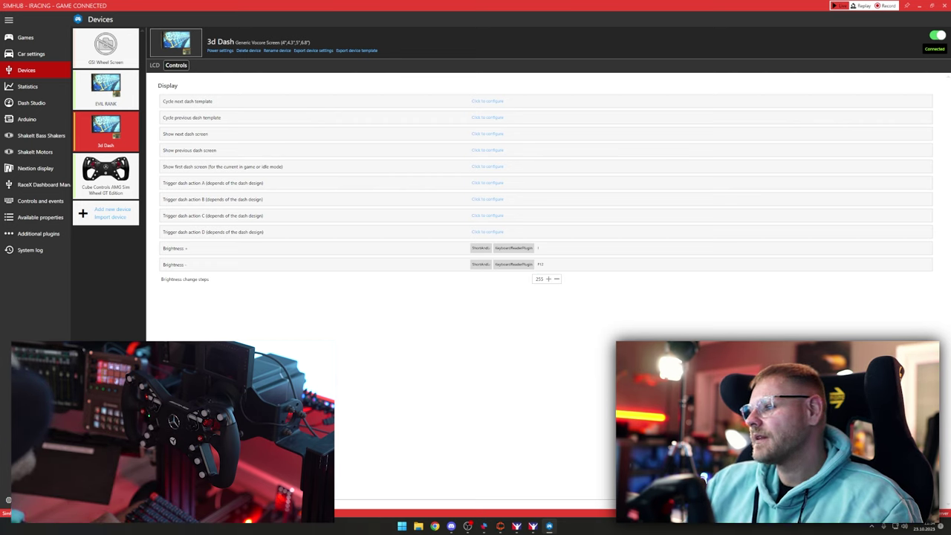
- Switch to the Loupedeck software, dismiss the software update notice and show touch page 7 of the Loupedeck Live
click(871, 527)
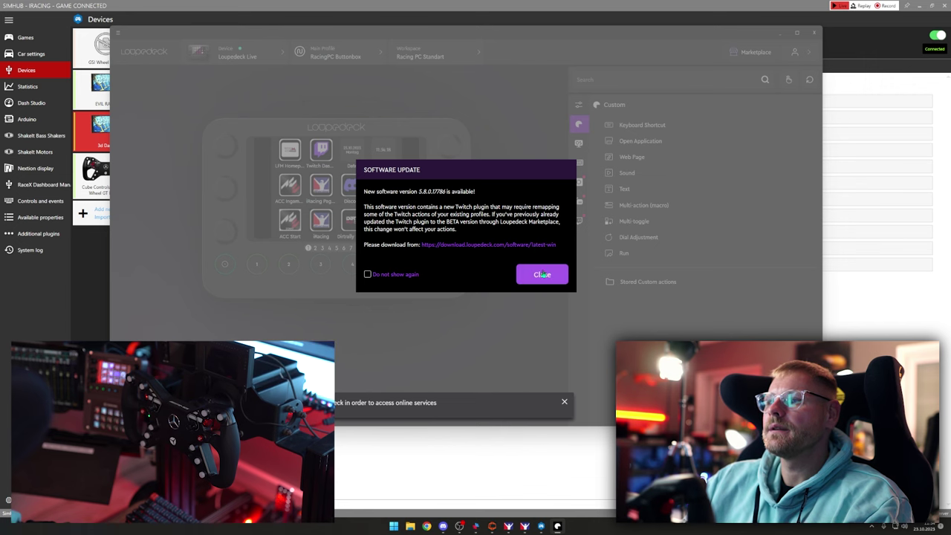
click(542, 274)
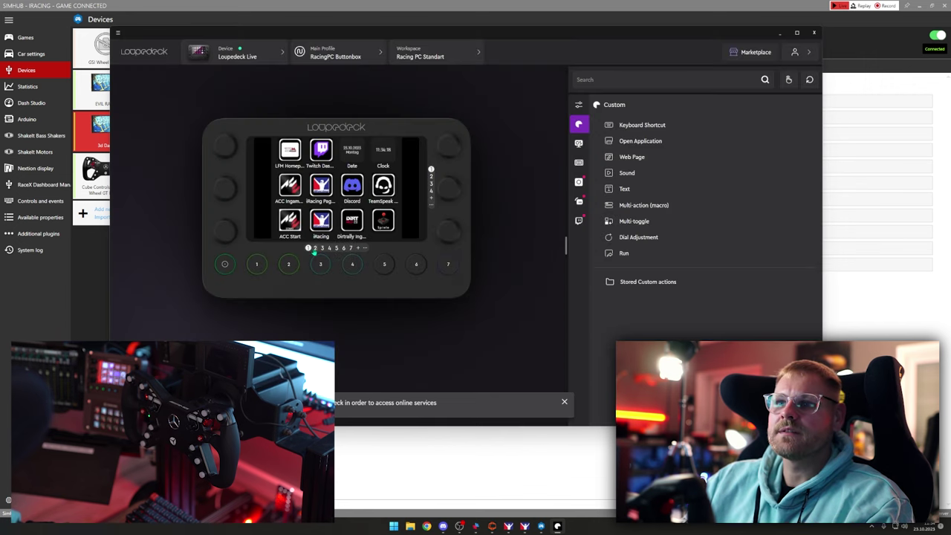
click(352, 248)
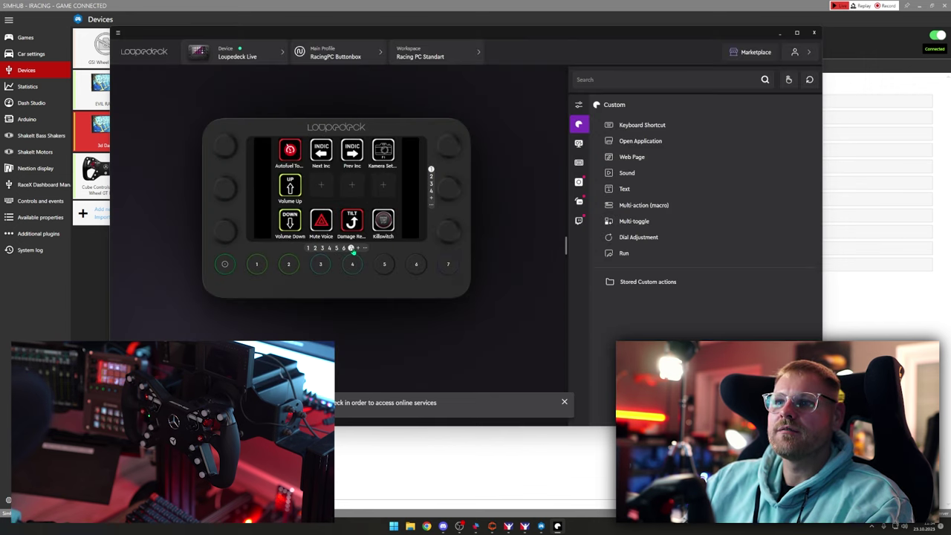
- Examine the keyboard shortcuts assigned in the Killswitch multi-action
click(383, 220)
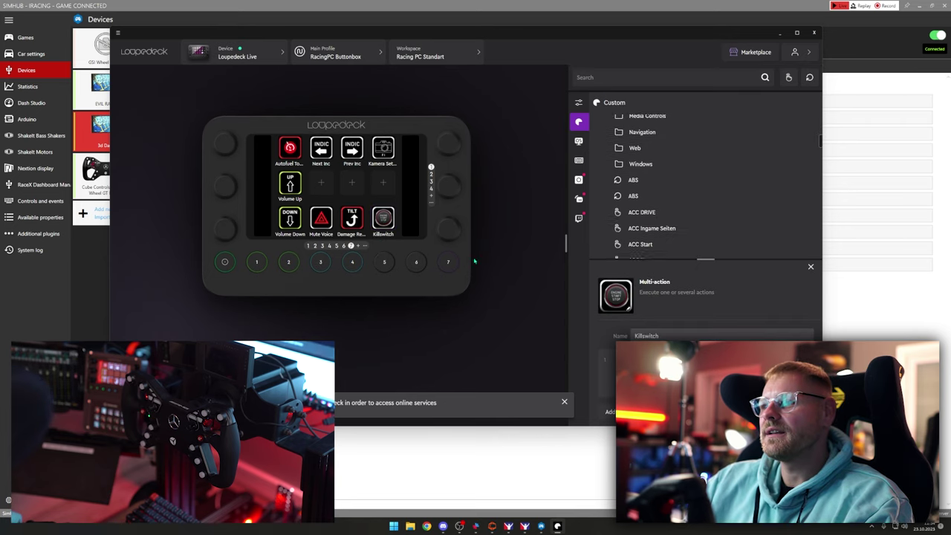
scroll(597, 355, down, 5)
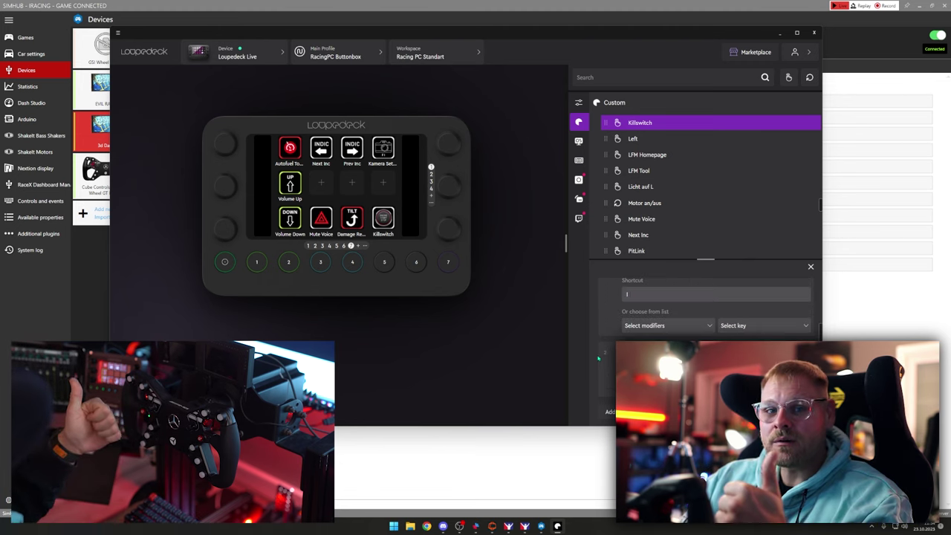
scroll(706, 312, down, 1)
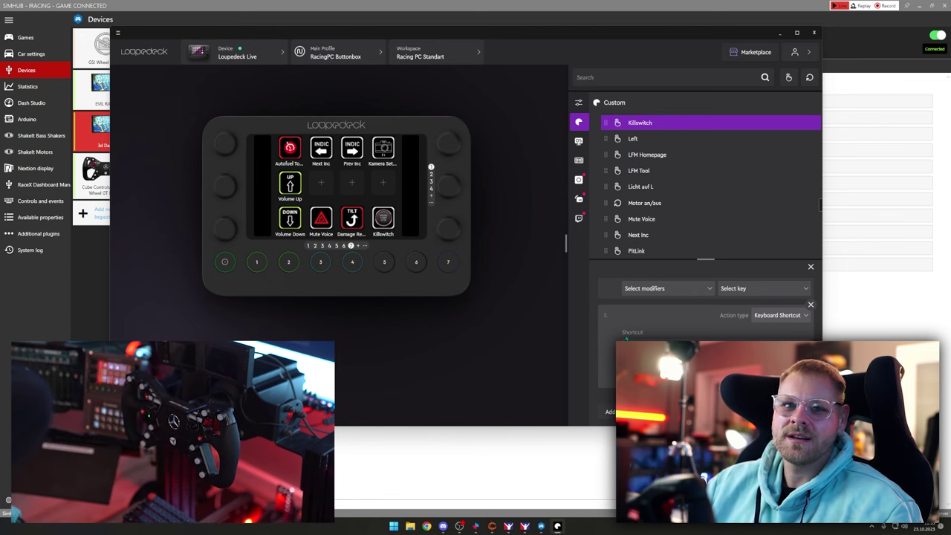
- Switch to iRacing and check the wheel's button lighting with the car standing in the pit lane
key(alt+Tab)
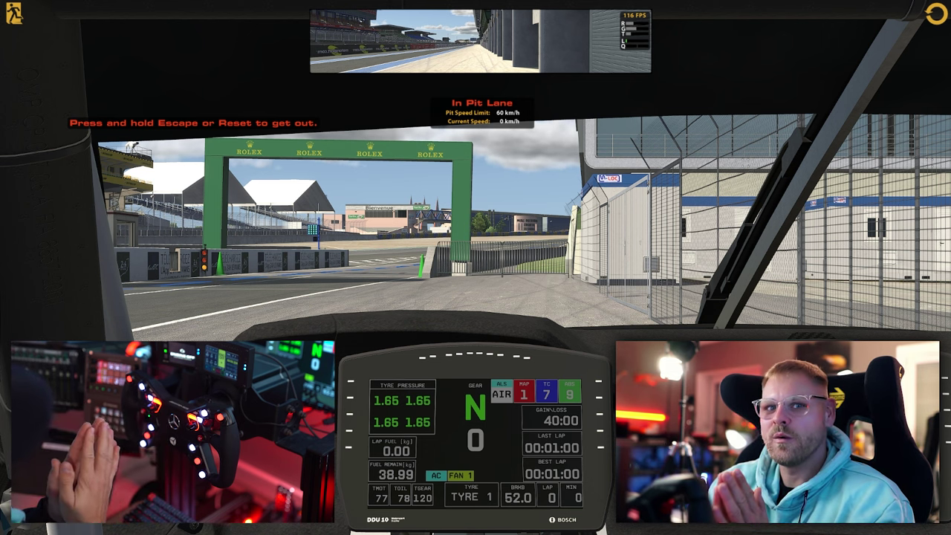
key(Escape)
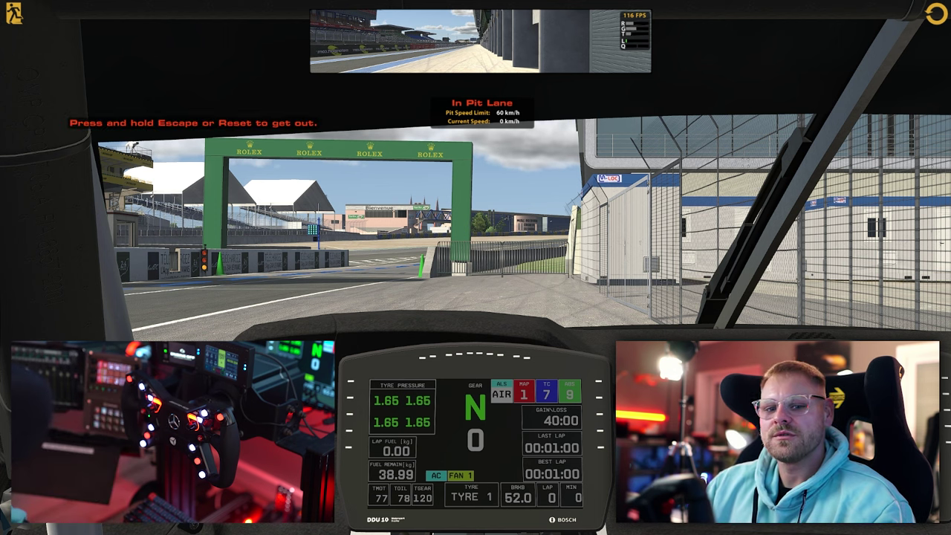
key(Escape)
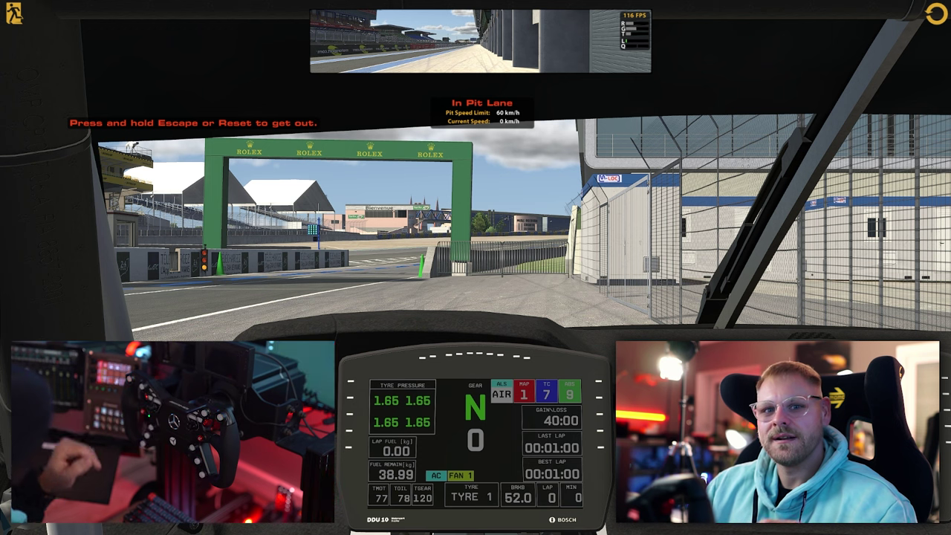